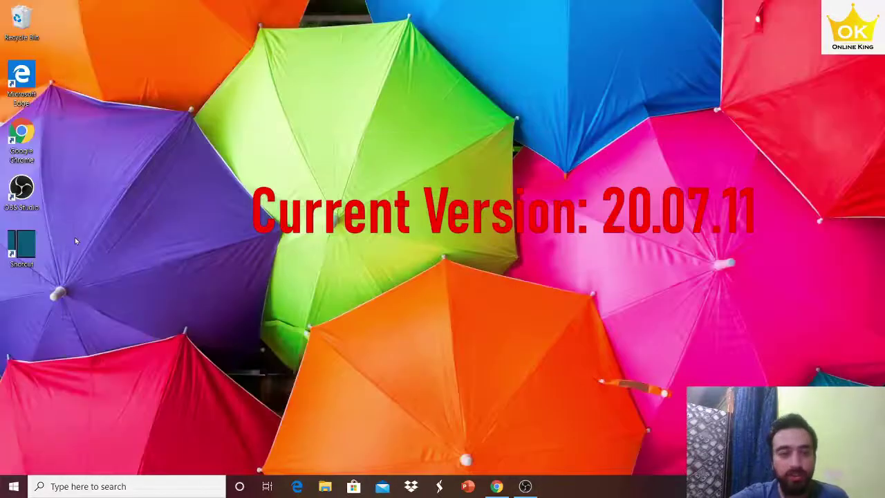
# Launch Shotcut and start a new project named 'aaaa'
pyautogui.doubleClick(22, 243)
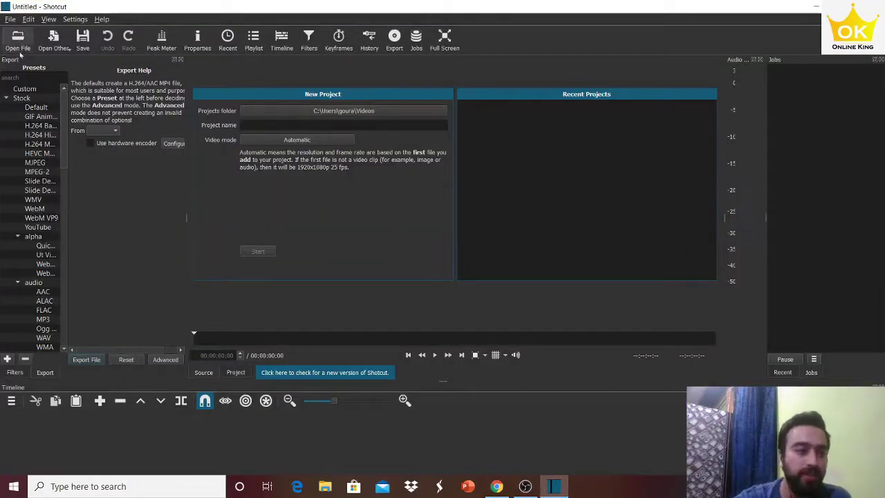
pyautogui.click(28, 20)
pyautogui.click(10, 20)
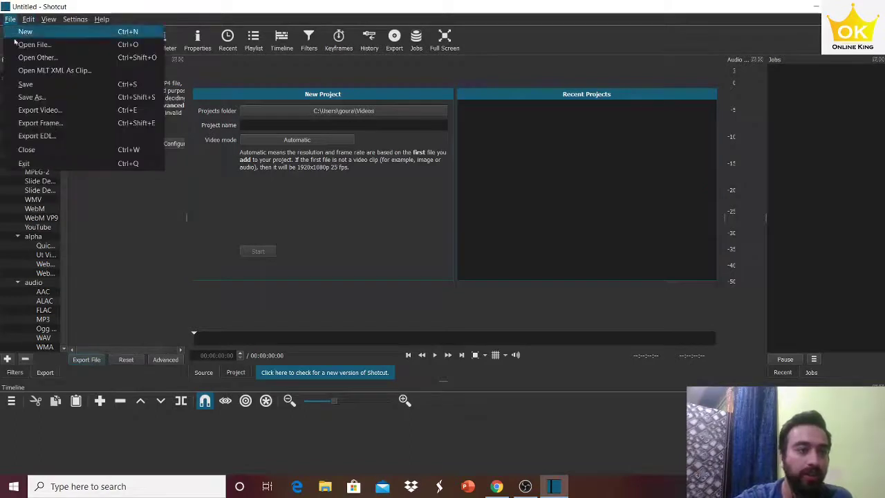
pyautogui.click(76, 31)
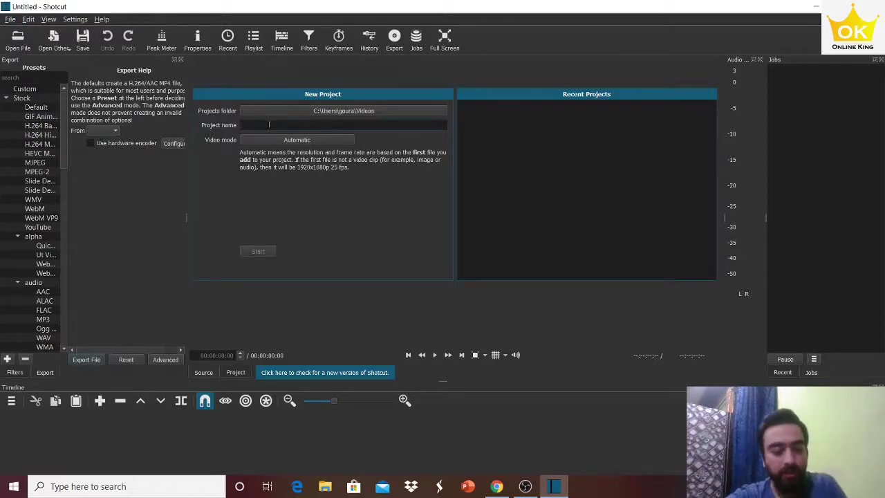
pyautogui.write('aaaa')
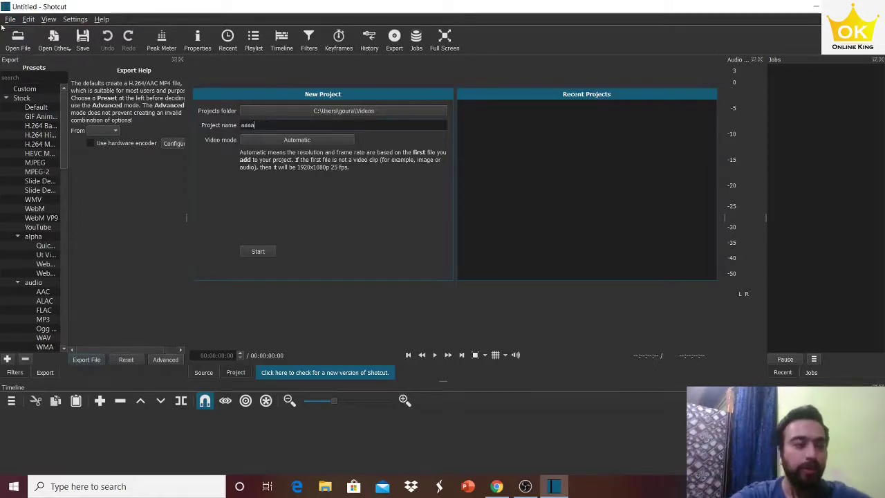
# Load the 'sky lantern' video into the player and pause it near the ten-second mark
pyautogui.click(18, 39)
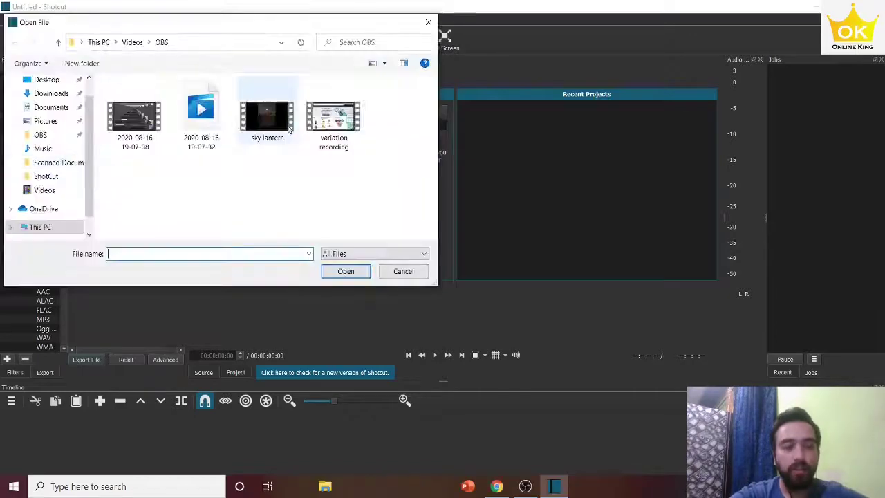
pyautogui.click(269, 138)
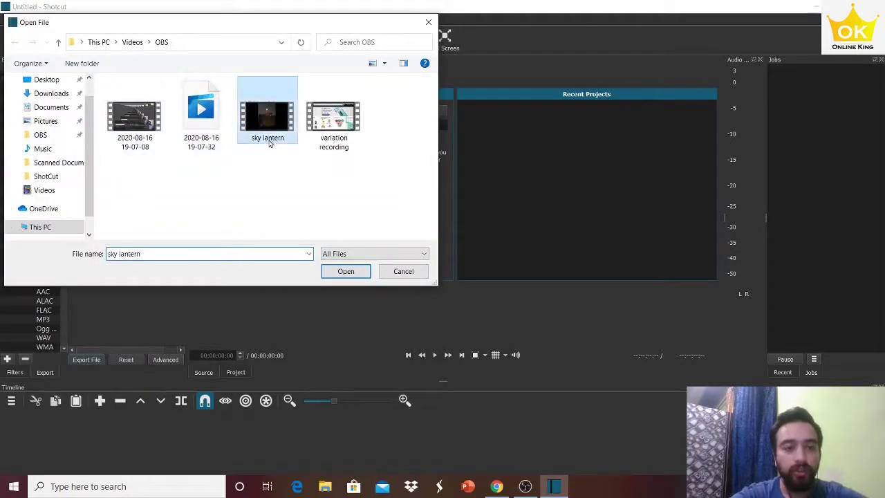
pyautogui.click(346, 271)
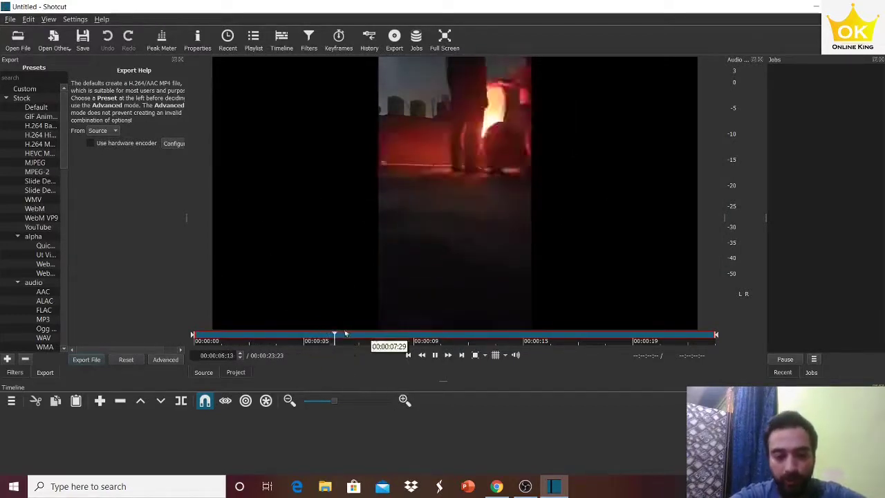
pyautogui.click(440, 358)
# Add a video track and place the sky lantern clip on V1
pyautogui.rightClick(79, 448)
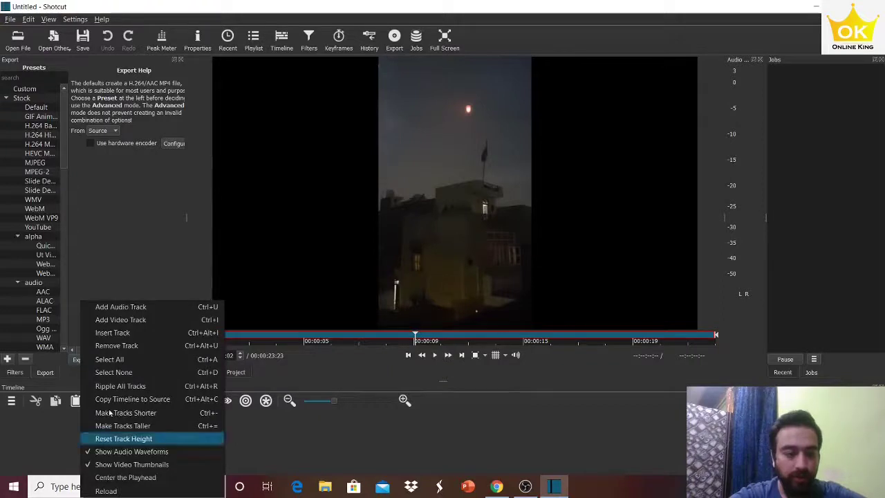
pyautogui.click(159, 319)
pyautogui.moveTo(380, 230); pyautogui.dragTo(408, 445)
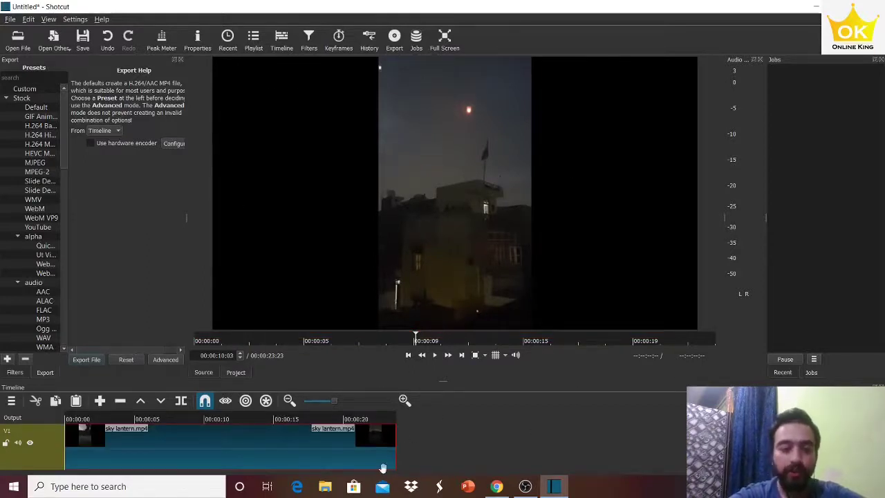
# Add a second video track above V1 and bring up the Open File chooser
pyautogui.rightClick(438, 441)
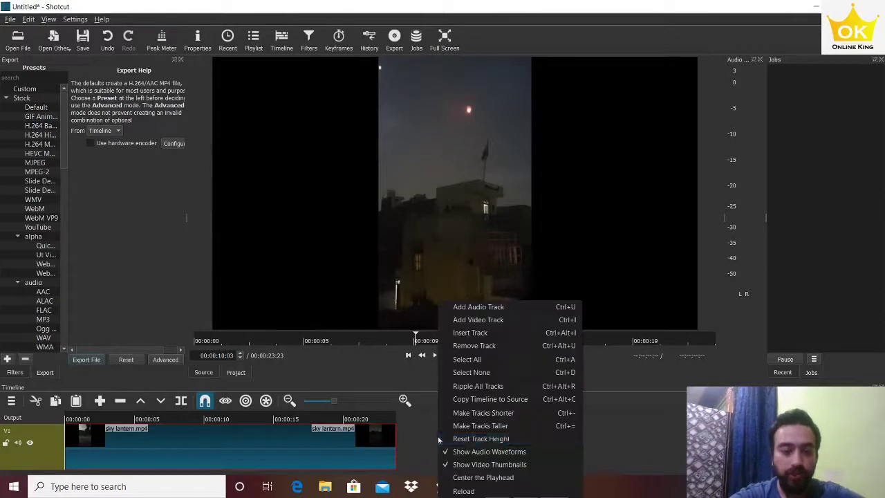
pyautogui.click(484, 321)
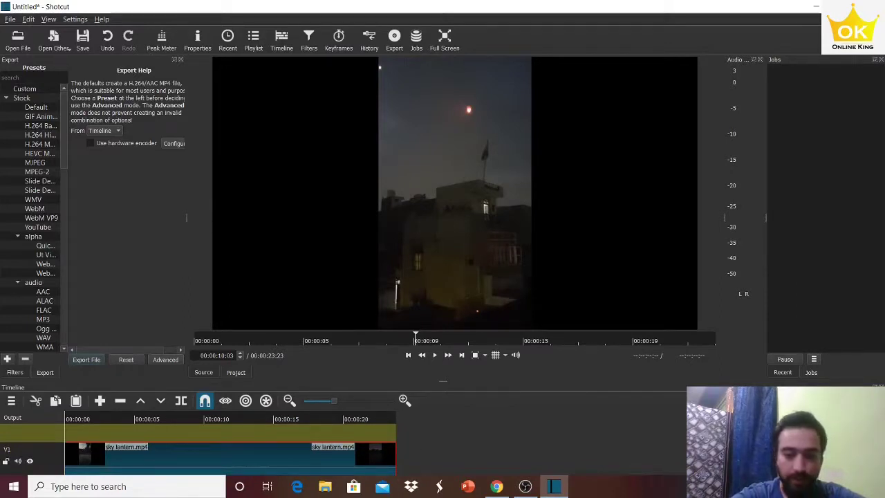
pyautogui.hotkey('ctrl', 'i')
pyautogui.click(24, 44)
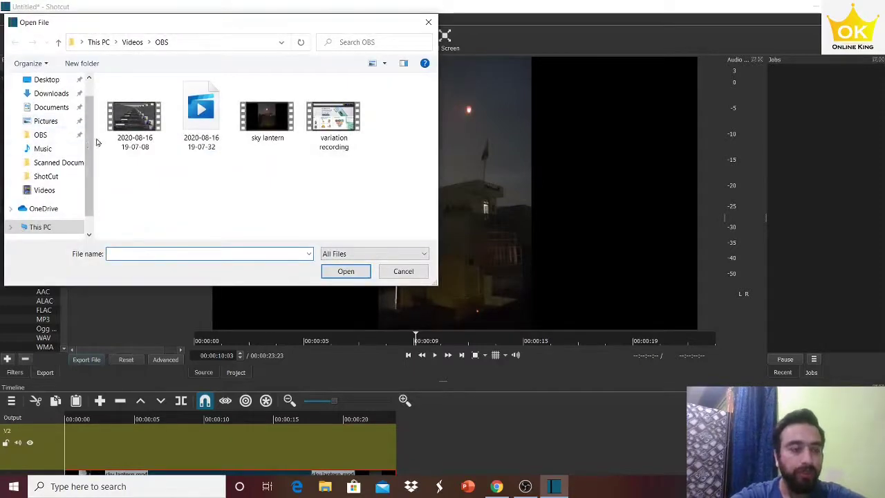
# Load the Online King logo from Pictures and place it on track V2
pyautogui.click(45, 121)
pyautogui.doubleClick(266, 111)
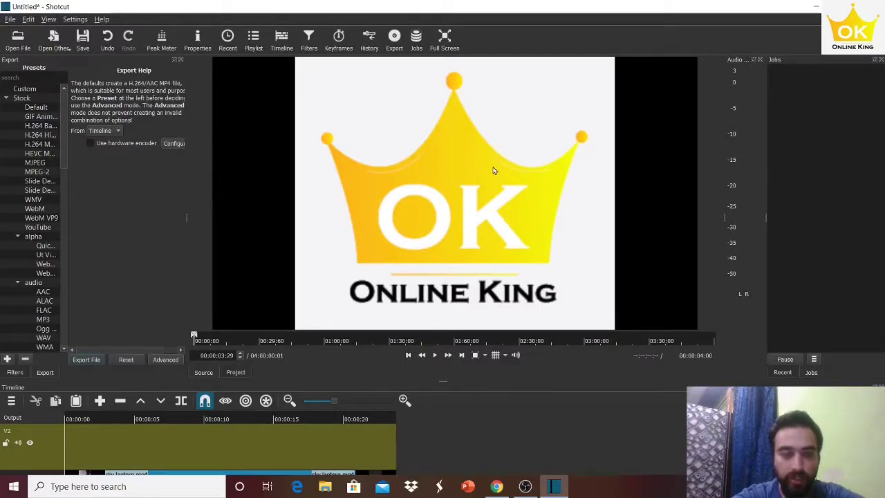
pyautogui.moveTo(494, 170); pyautogui.dragTo(581, 409)
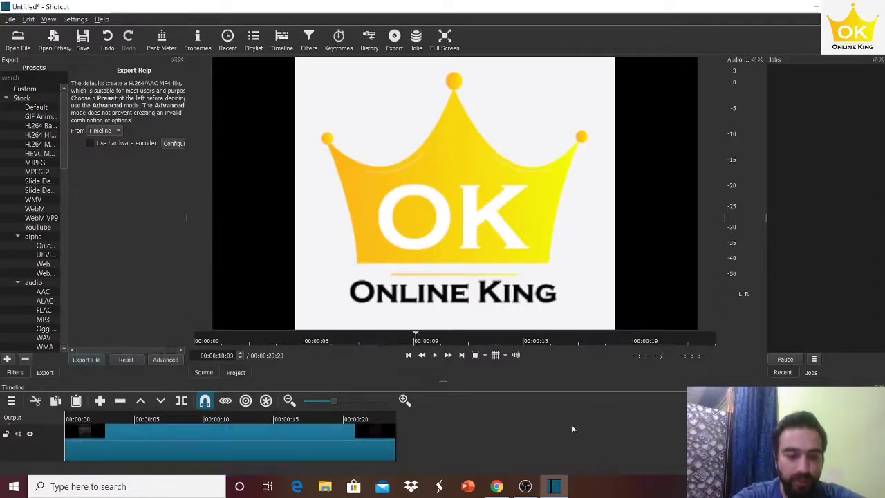
# Zoom the timeline in and trim the logo clip to span about the first 10 seconds
pyautogui.click(404, 400)
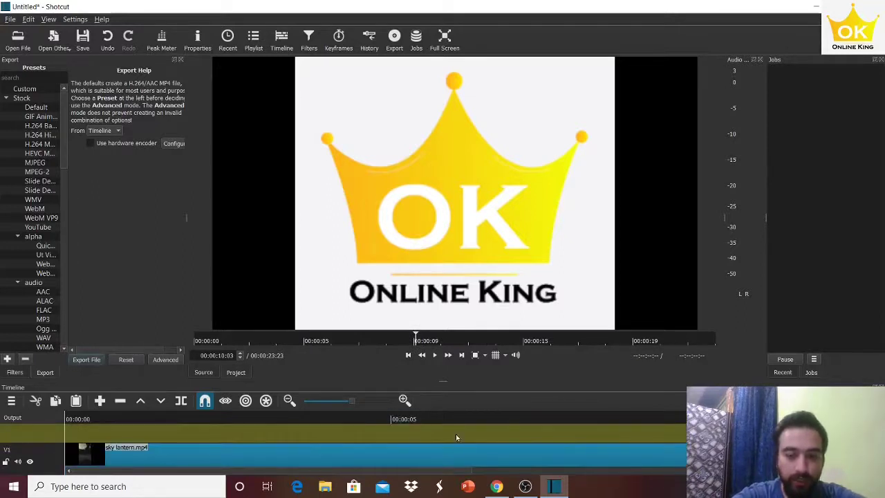
pyautogui.scroll(-5, 460, 445)
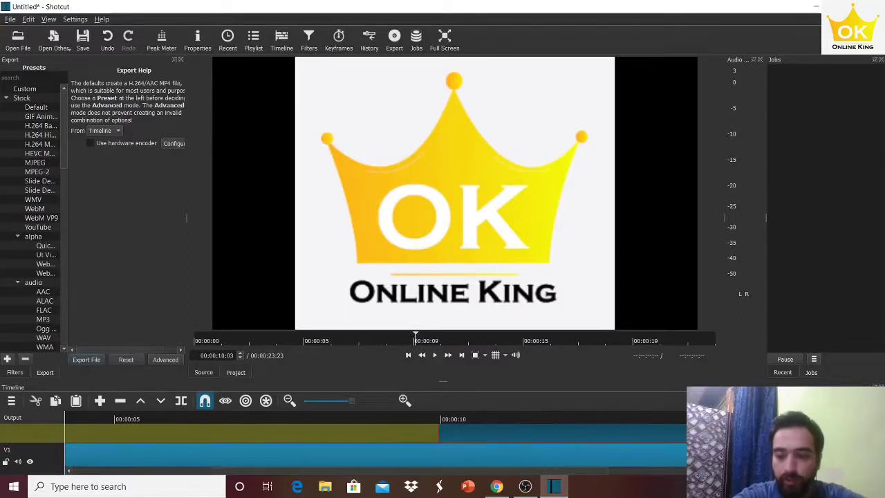
pyautogui.moveTo(684, 433)
pyautogui.mouseDown()
pyautogui.moveTo(549, 434)
pyautogui.moveTo(688, 433)
pyautogui.mouseUp()
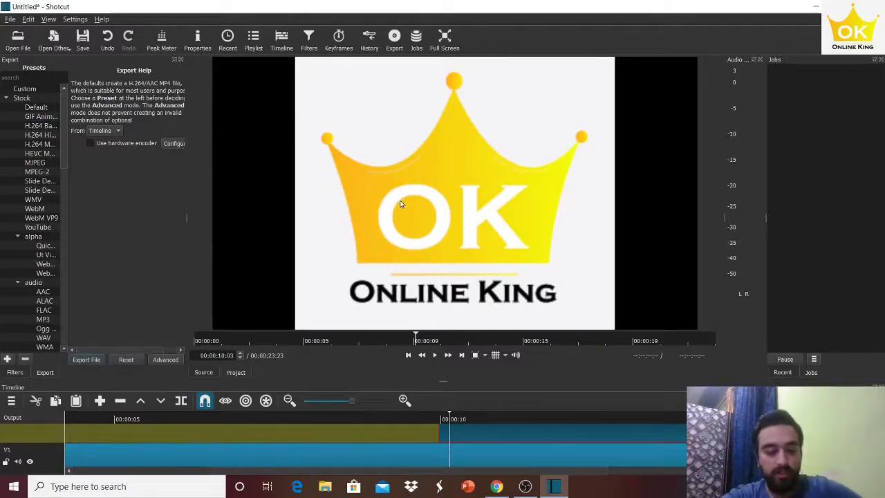
# Add the Size and Position filter to the logo clip
pyautogui.press('f')
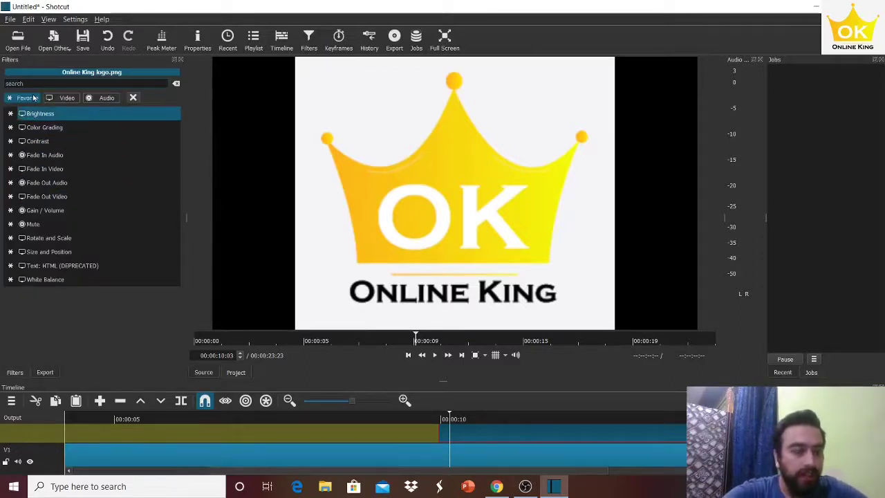
pyautogui.write('size')
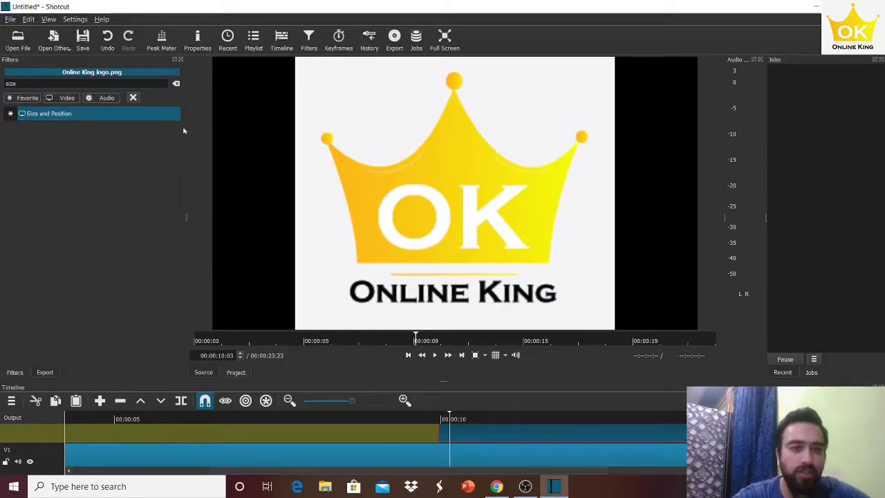
pyautogui.press('Return')
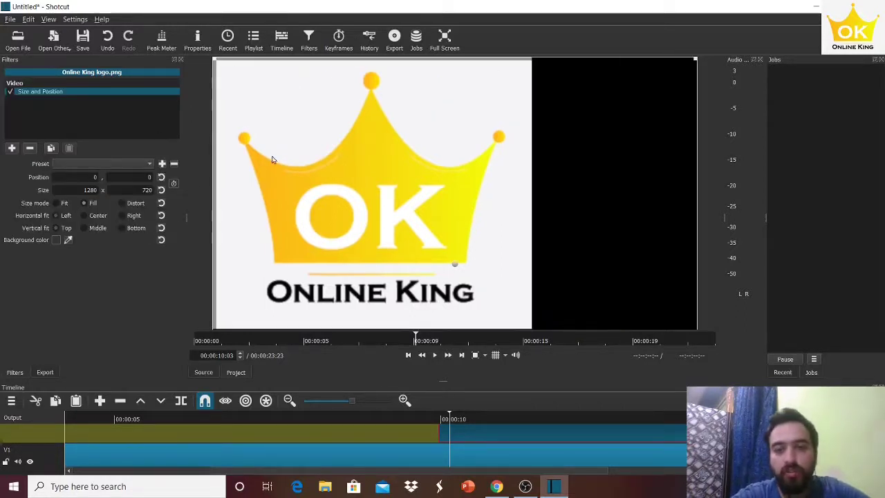
# Resize the logo to 368×314 and place it at 40,195 on the frame's left side
pyautogui.moveTo(215, 60); pyautogui.dragTo(408, 211)
pyautogui.moveTo(429, 241); pyautogui.dragTo(353, 155)
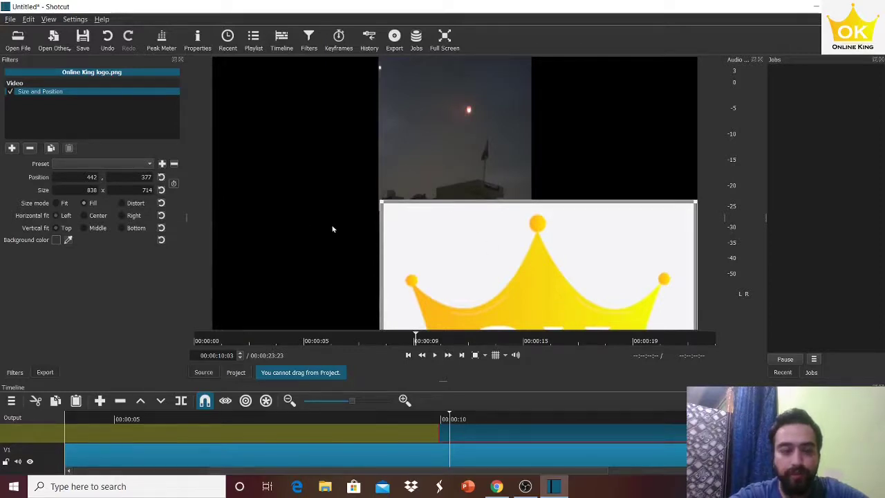
pyautogui.moveTo(380, 201); pyautogui.dragTo(419, 234)
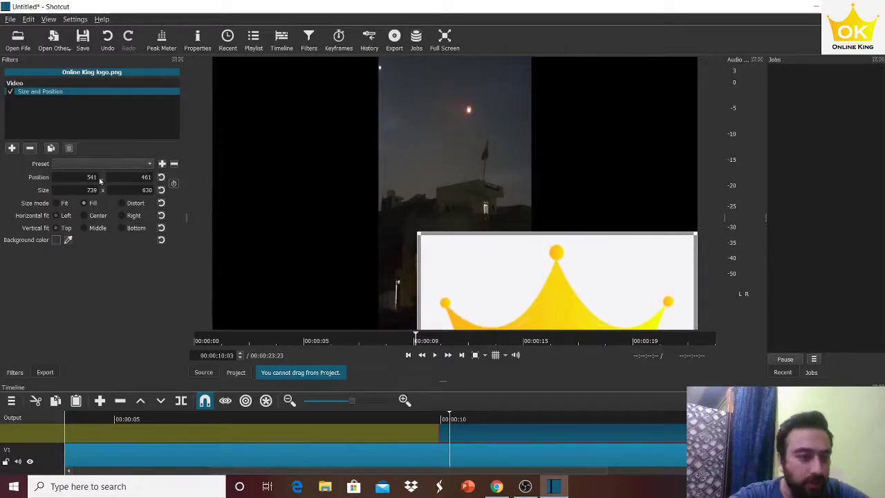
pyautogui.click(161, 177)
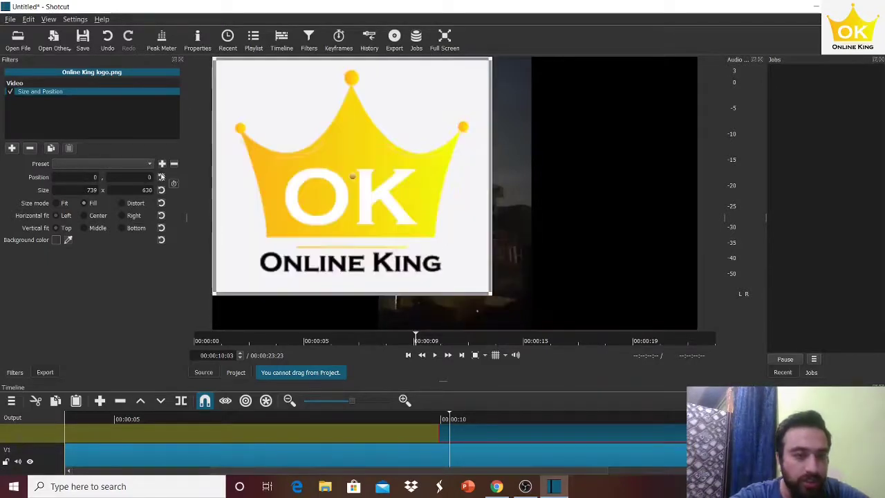
pyautogui.moveTo(351, 173)
pyautogui.mouseDown()
pyautogui.moveTo(442, 184)
pyautogui.moveTo(360, 177)
pyautogui.mouseUp()
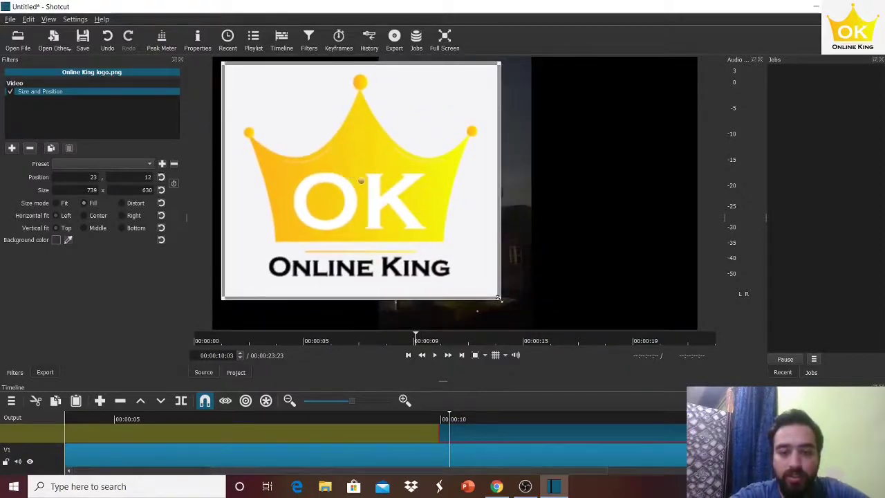
pyautogui.moveTo(499, 299); pyautogui.dragTo(337, 148)
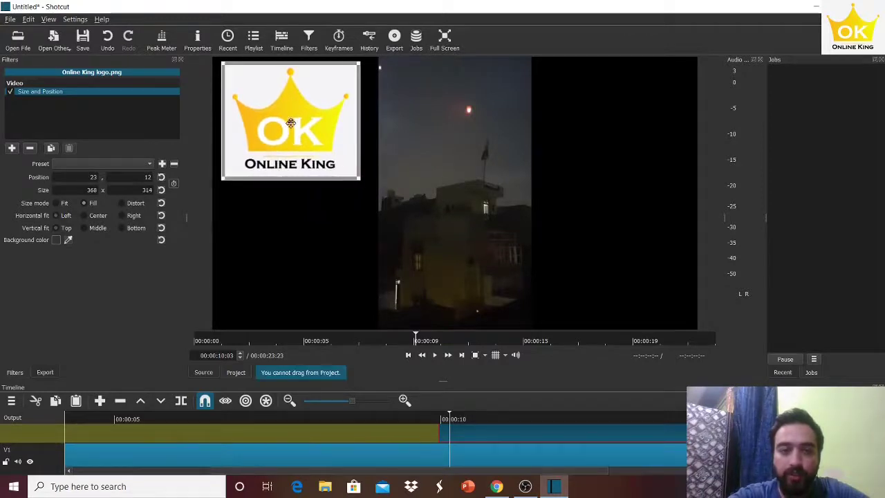
pyautogui.moveTo(292, 119); pyautogui.dragTo(299, 200)
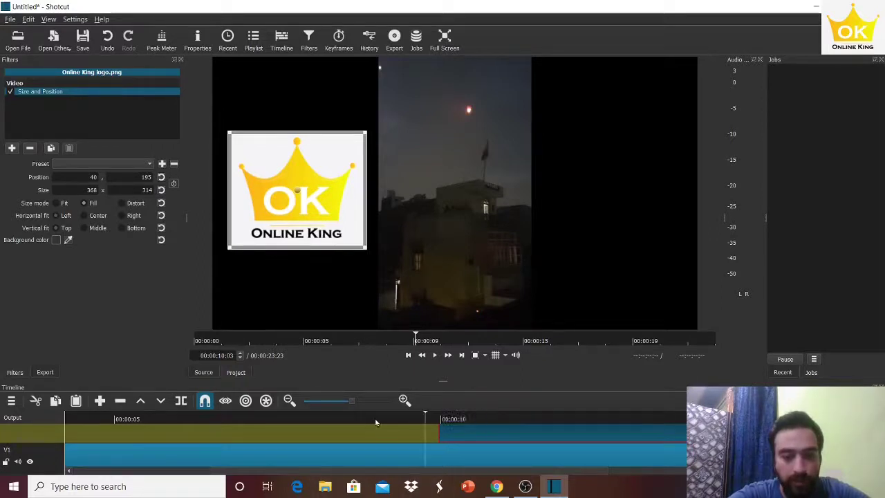
pyautogui.moveTo(374, 422); pyautogui.dragTo(65, 425)
pyautogui.click(435, 355)
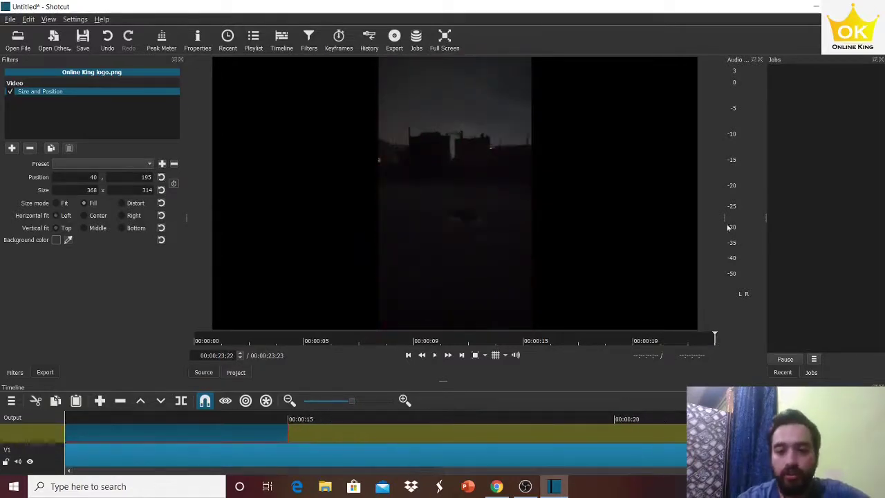
# Dismiss the file dialog and open Export, keeping From set to Timeline with the Default preset
pyautogui.click(18, 40)
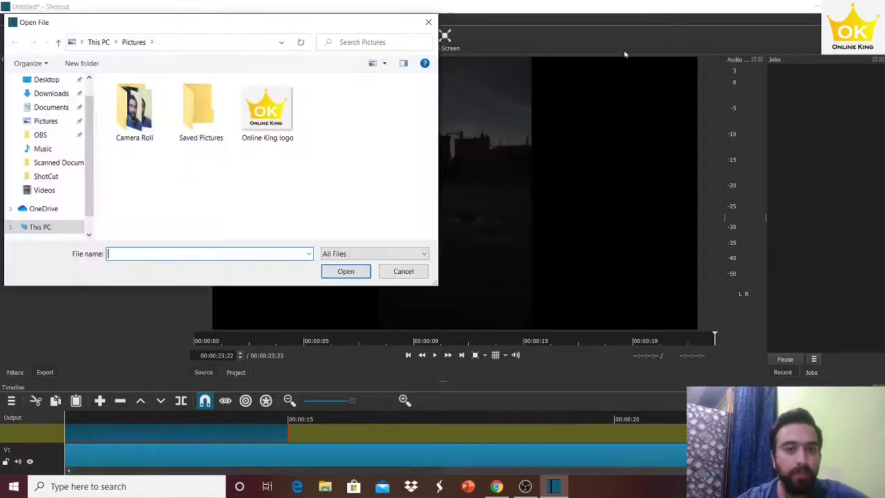
pyautogui.click(429, 22)
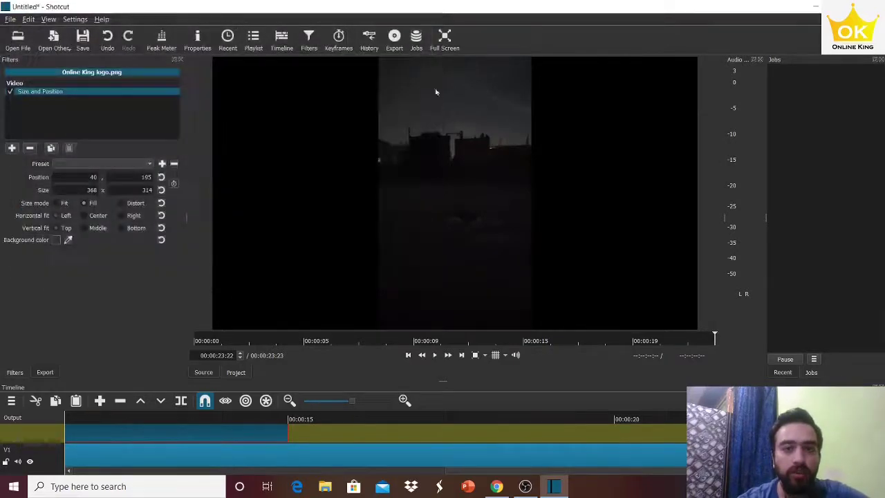
pyautogui.click(394, 38)
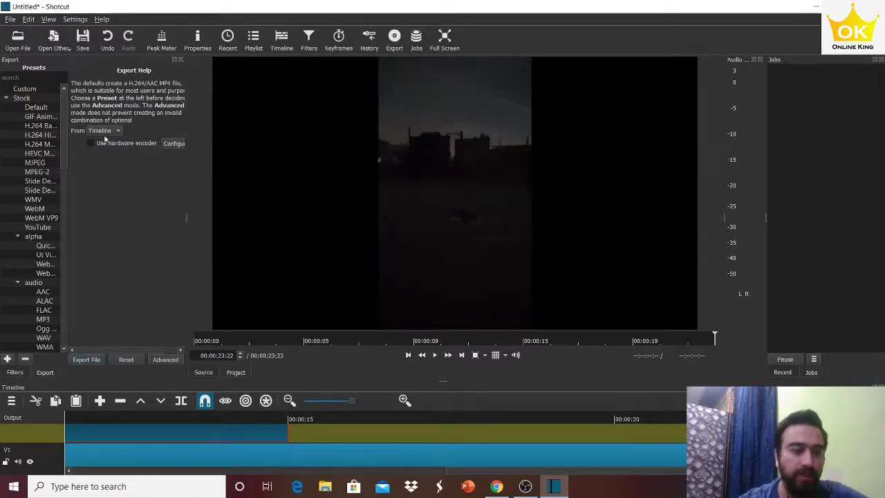
pyautogui.click(106, 131)
pyautogui.click(106, 132)
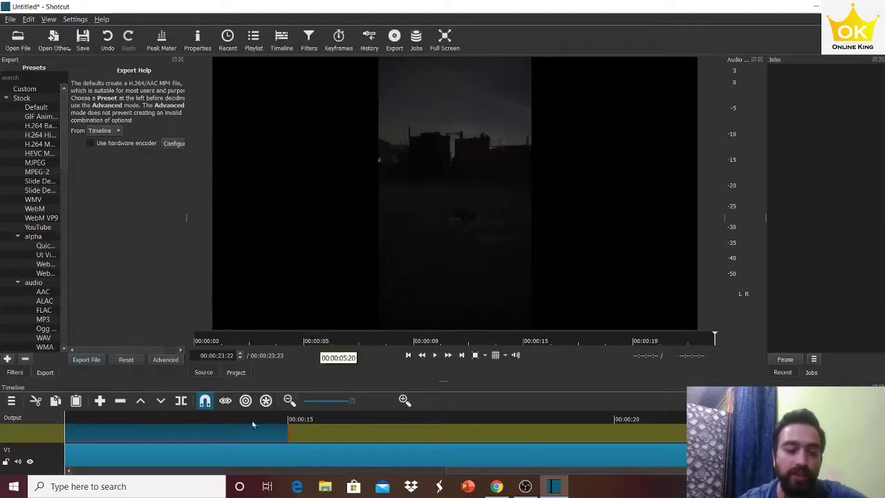
# Export the timeline as an MP4 file named 'sample' into the Videos\ShotCut folder
pyautogui.click(85, 359)
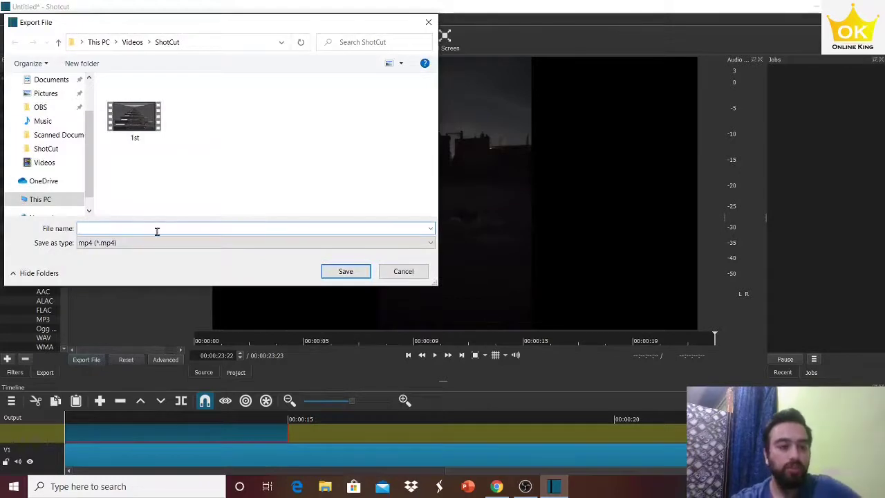
pyautogui.write('samplke')
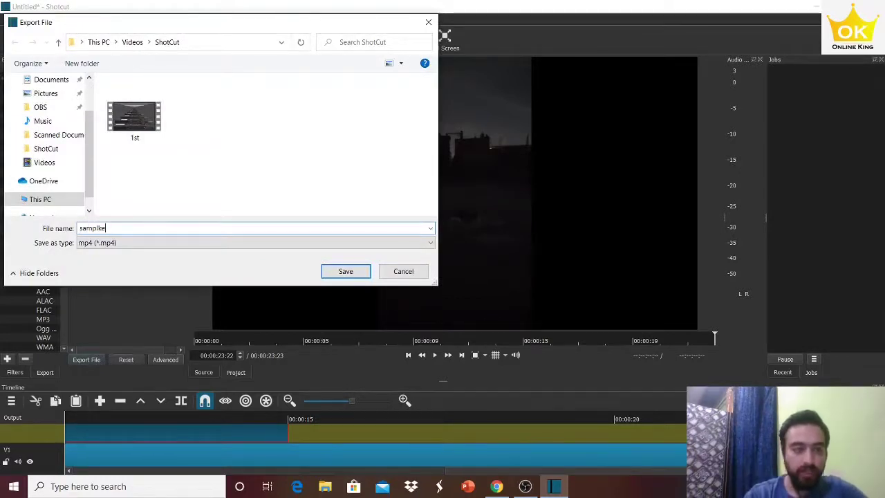
pyautogui.press('Return')
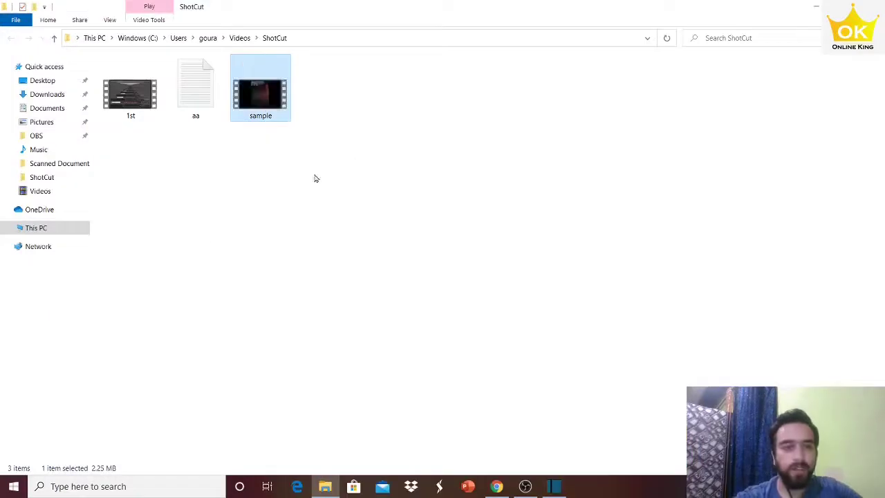
# Play the exported 'sample' video from the ShotCut folder in File Explorer
pyautogui.doubleClick(267, 107)
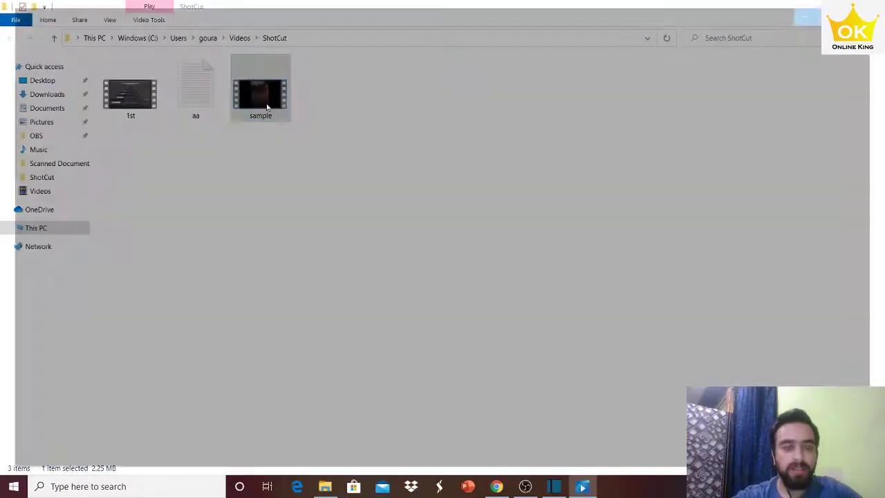